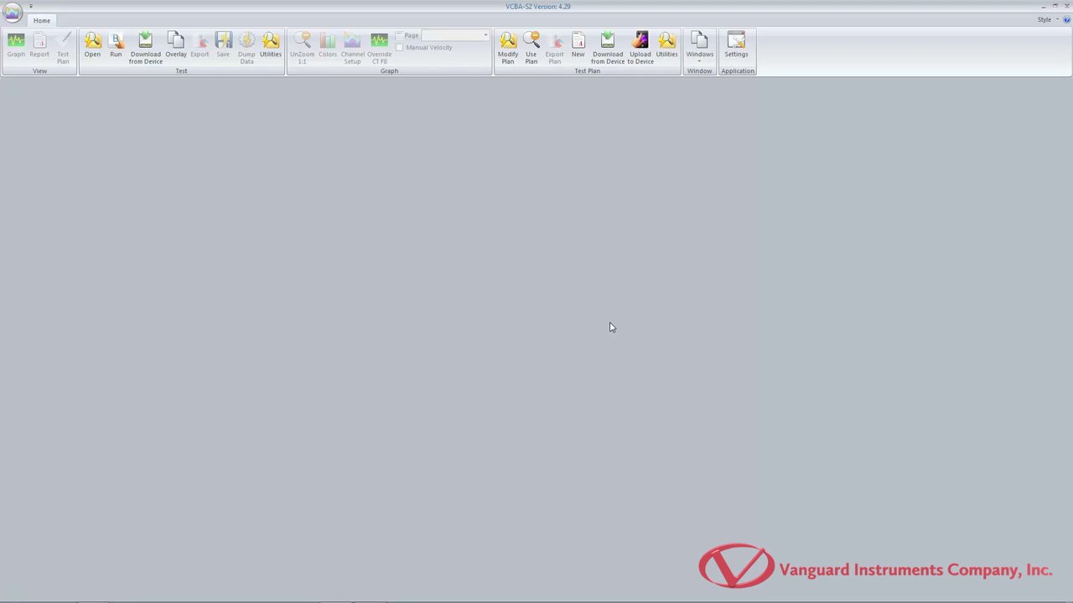
# Run an Open timing shot named PC_TEST_ with insertion resistor left at None.
pyautogui.click(116, 54)
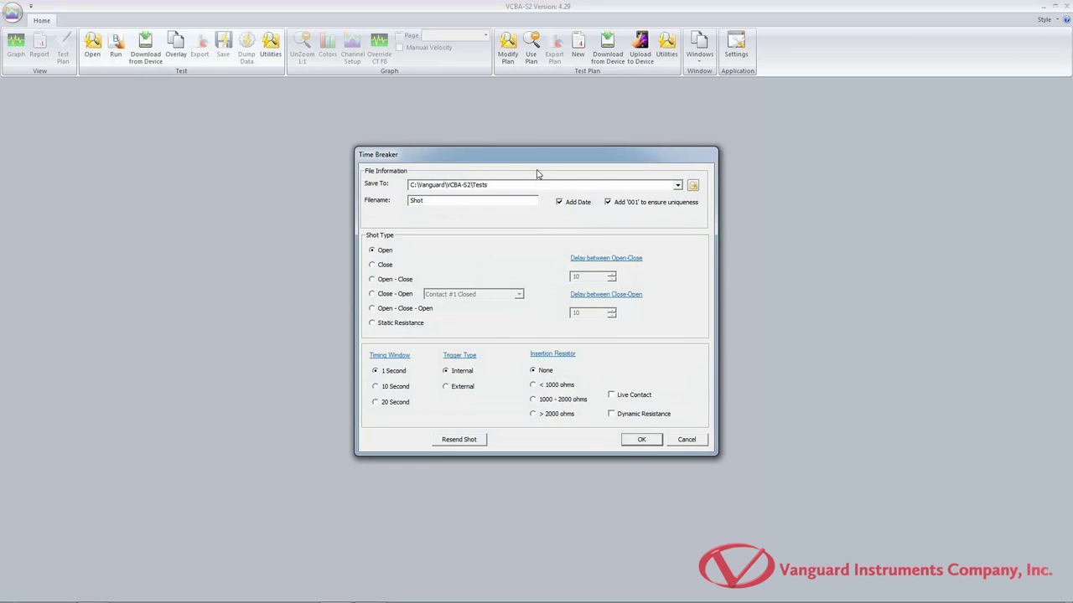
pyautogui.moveTo(531, 158); pyautogui.dragTo(512, 156)
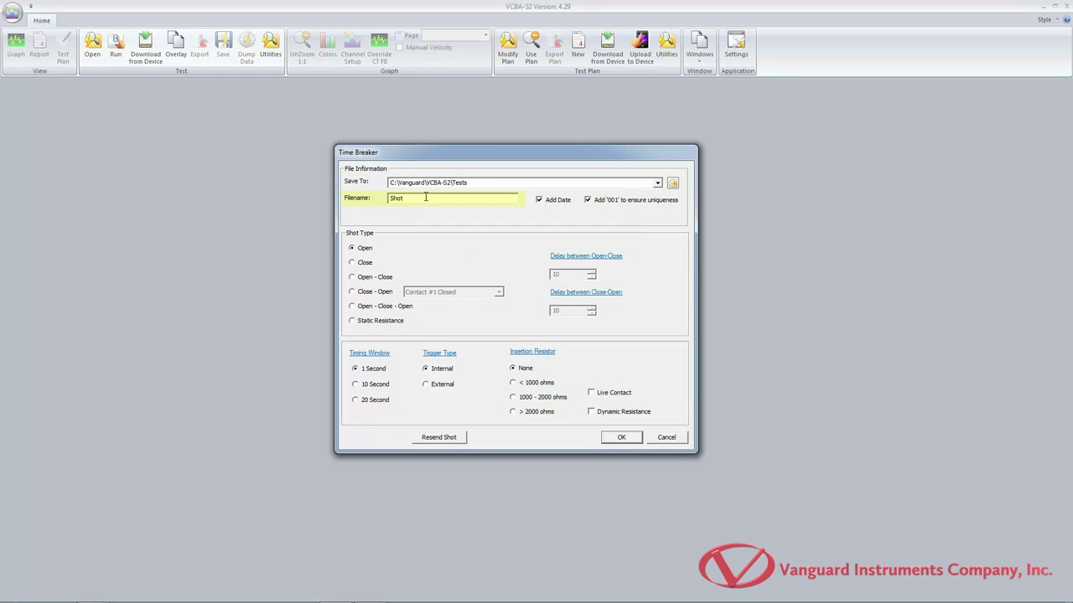
pyautogui.hotkey('ctrl', 'a')
pyautogui.write('PC_TEST')
pyautogui.click(513, 398)
pyautogui.click(514, 369)
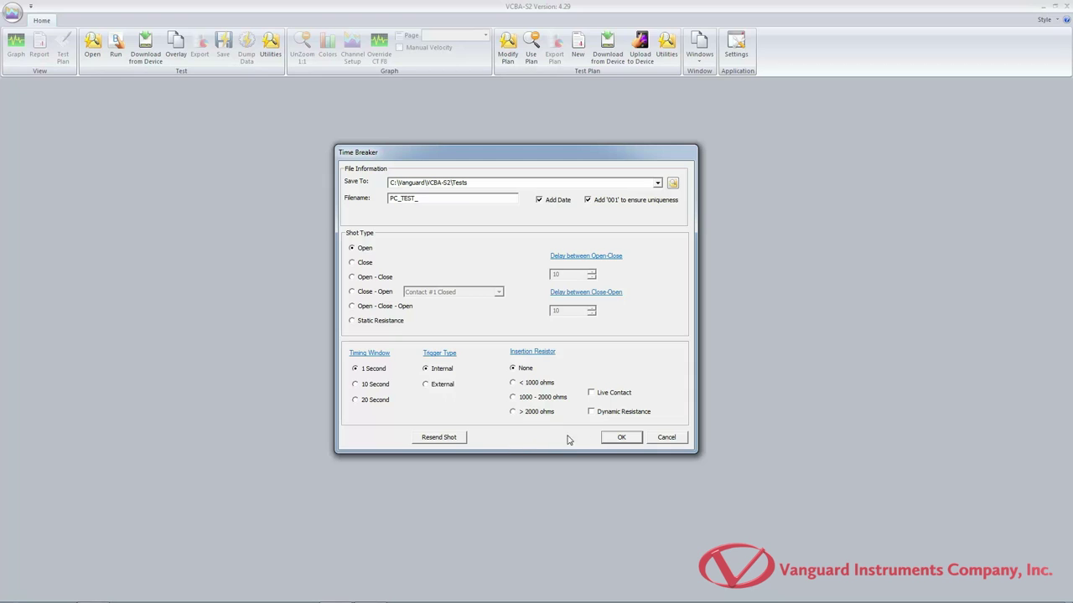
pyautogui.click(620, 438)
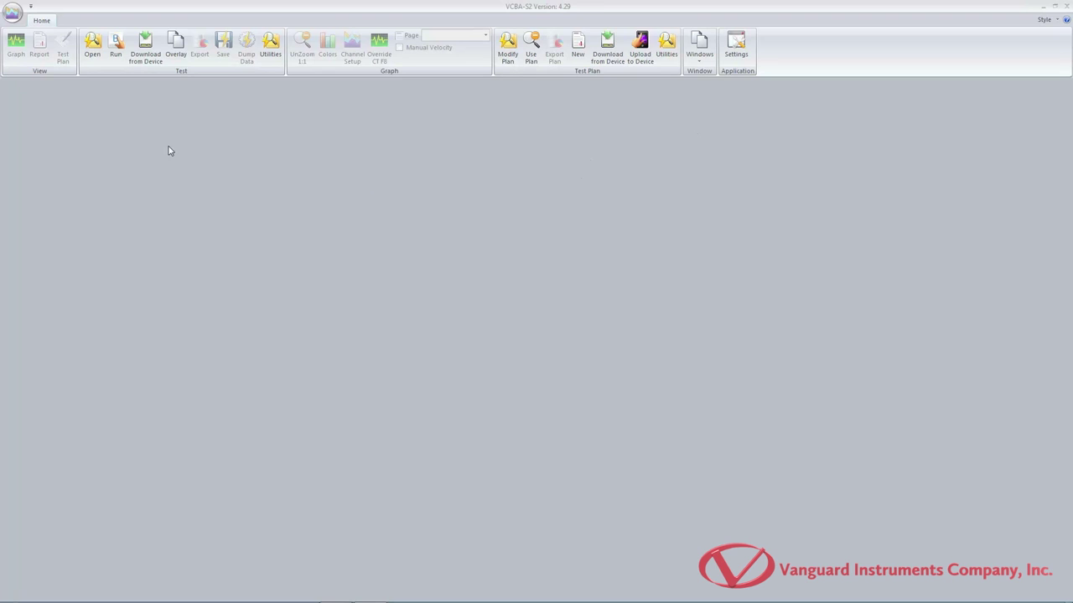
# Set up a new shot saving to Vanguard\VCBA-S2\Tests with file name static_test.
pyautogui.click(116, 55)
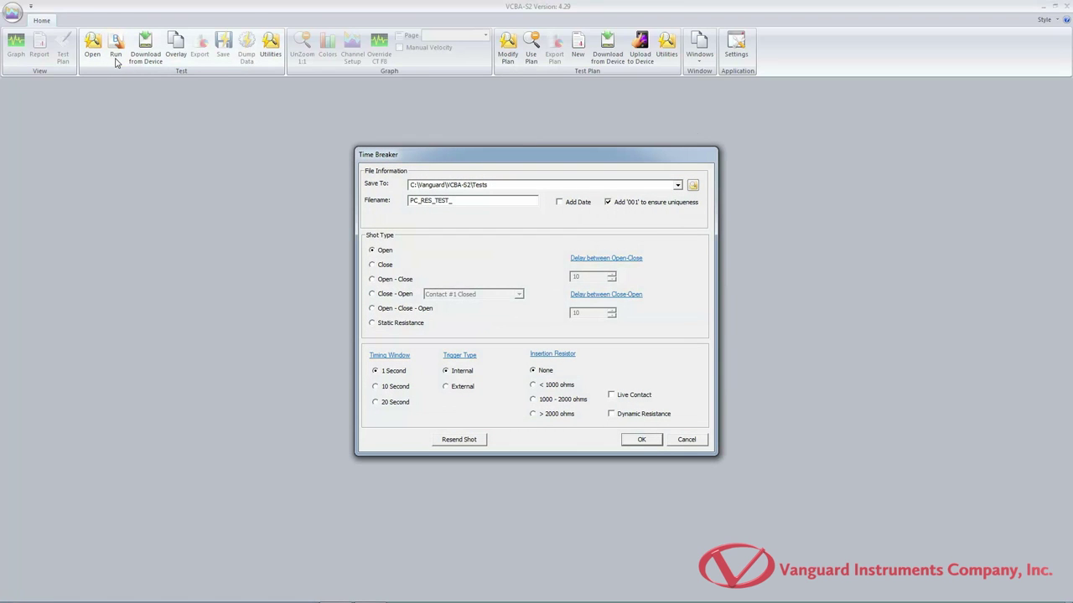
pyautogui.moveTo(470, 155); pyautogui.dragTo(458, 140)
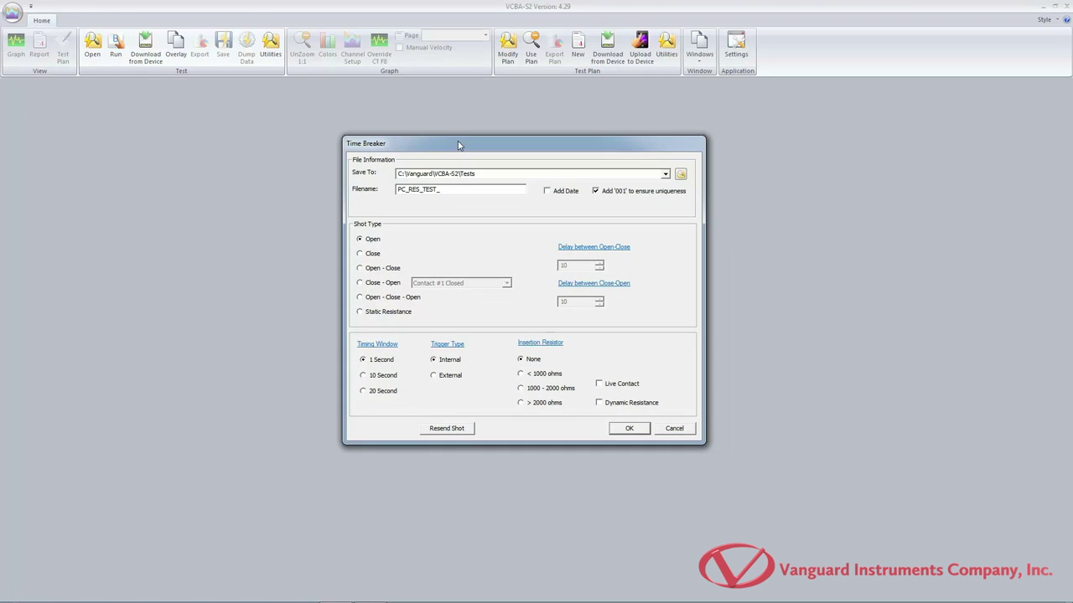
pyautogui.click(683, 176)
pyautogui.click(668, 337)
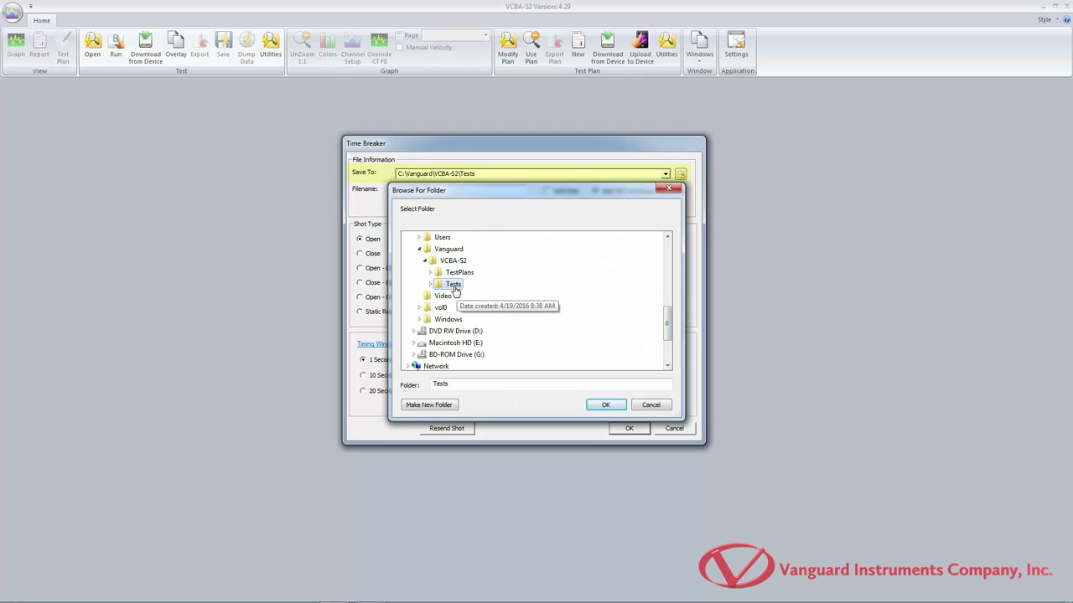
pyautogui.click(485, 286)
pyautogui.click(610, 407)
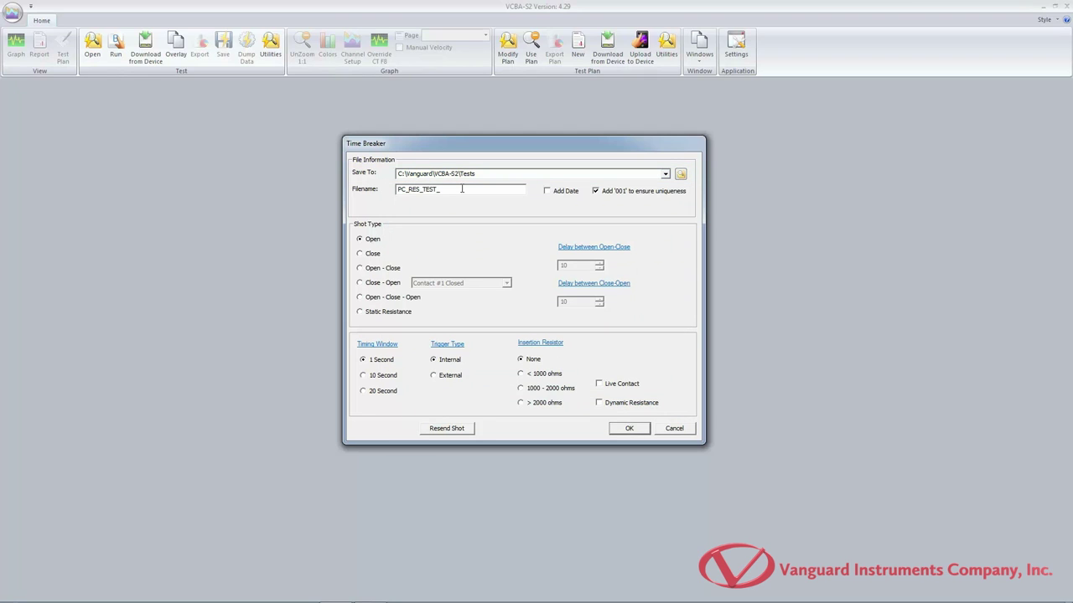
pyautogui.doubleClick(427, 190)
pyautogui.write('static_test')
# Turn off Add Date, keep insertion resistor at None, and start the Static Resistance shot.
pyautogui.click(547, 191)
pyautogui.click(520, 389)
pyautogui.click(520, 360)
pyautogui.click(623, 430)
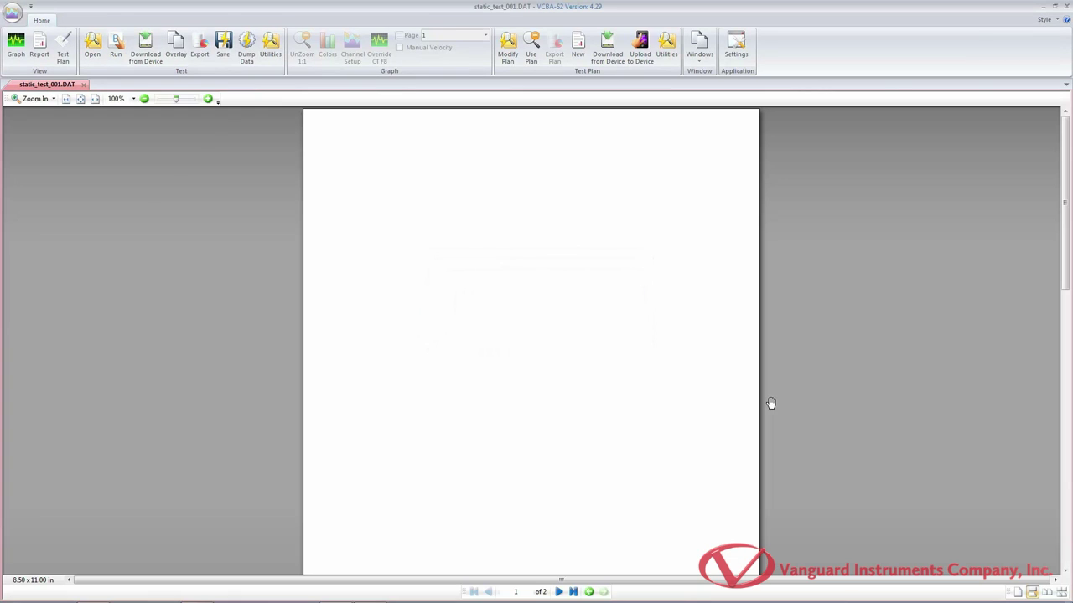
# Scroll down through the static_test_001.DAT report pages.
pyautogui.scroll(-10, 1054, 376)
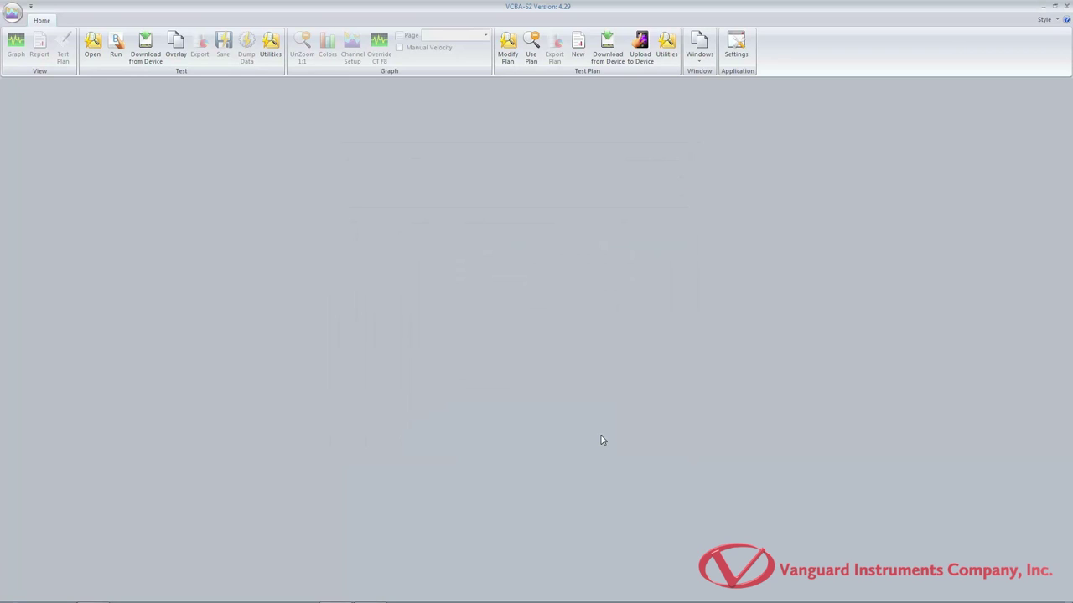
# Run an Open shot with 20-second window, Internal trigger, > 2000 ohms resistor and Dynamic Resistance.
pyautogui.click(116, 48)
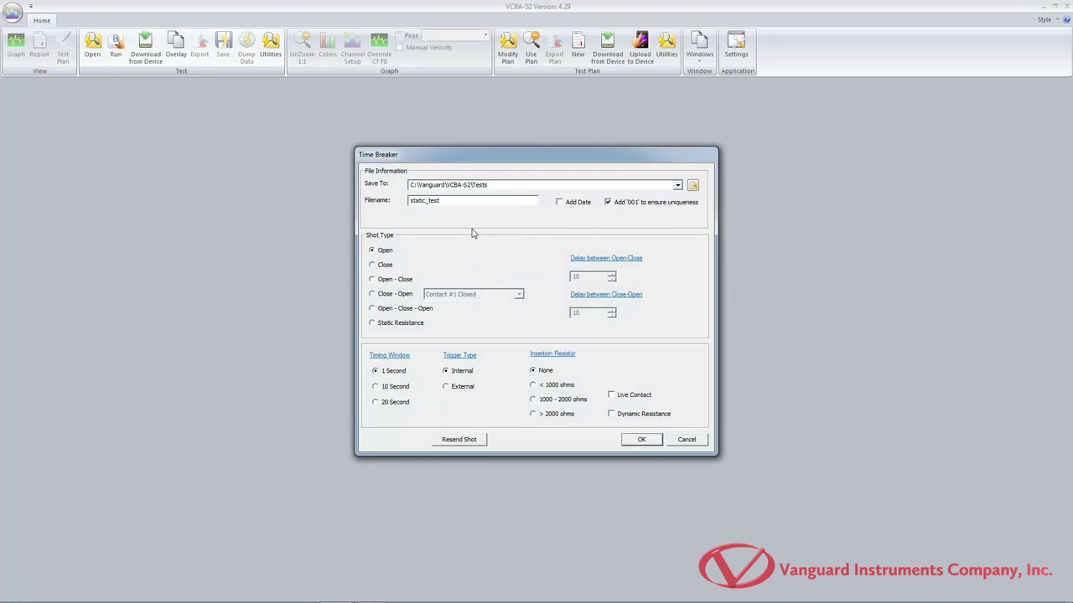
pyautogui.click(386, 283)
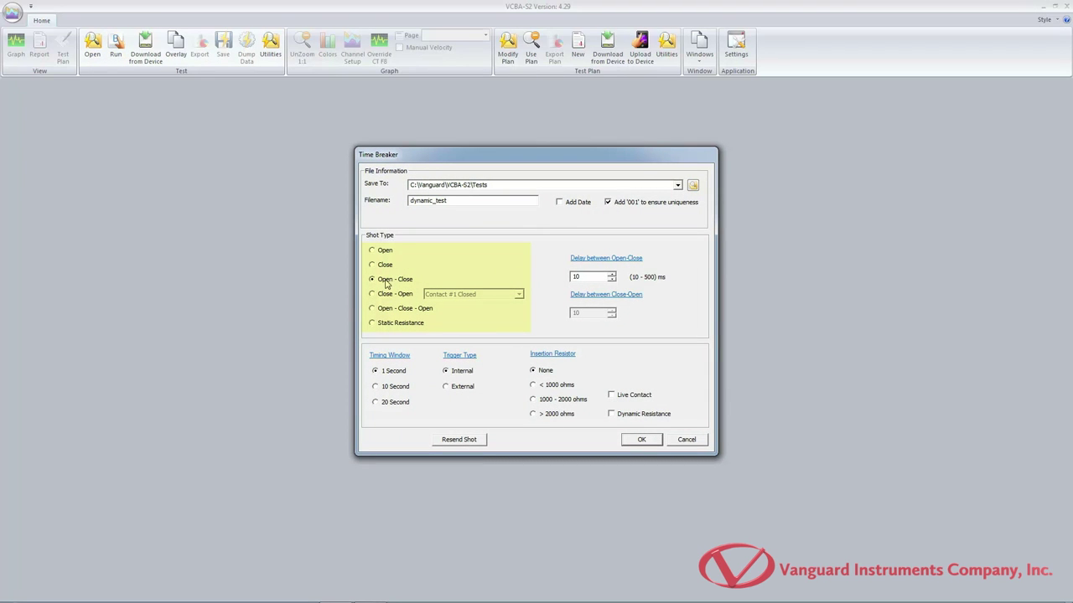
pyautogui.click(384, 264)
pyautogui.click(385, 251)
pyautogui.click(399, 404)
pyautogui.click(461, 392)
pyautogui.click(459, 373)
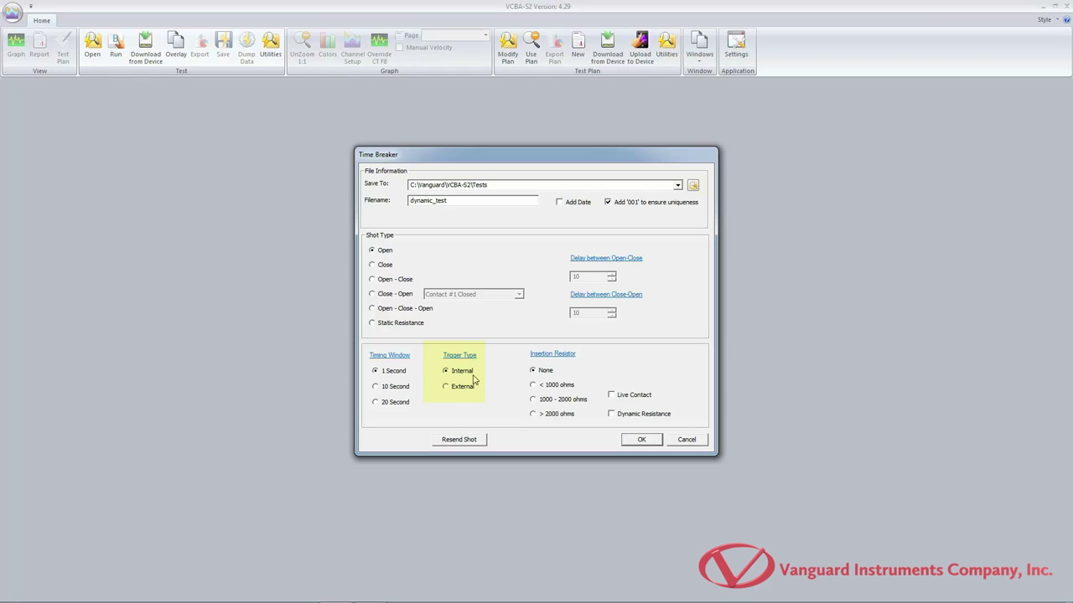
pyautogui.click(533, 416)
pyautogui.click(615, 419)
pyautogui.click(640, 444)
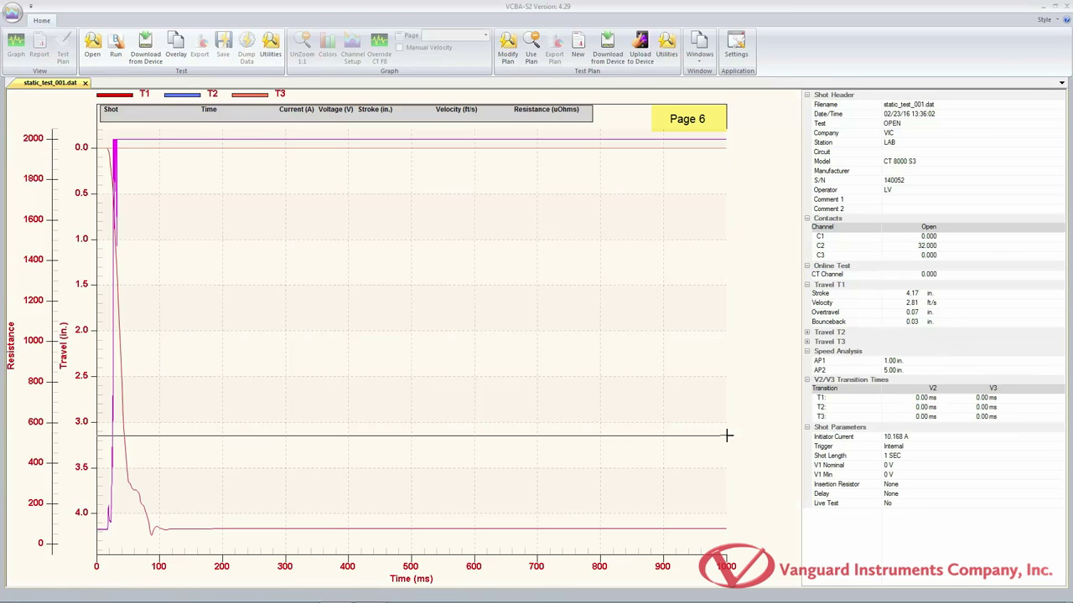
# Drag a zoom box over the opening region of the shot curves.
pyautogui.moveTo(177, 135); pyautogui.dragTo(5, 557)
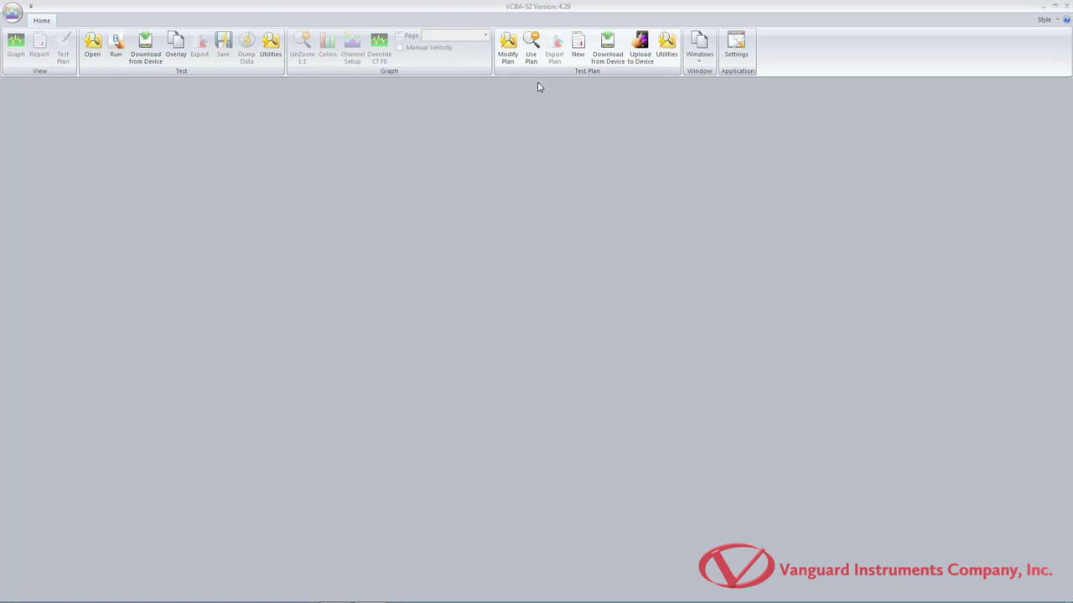
# Load test plan 3.
pyautogui.click(536, 50)
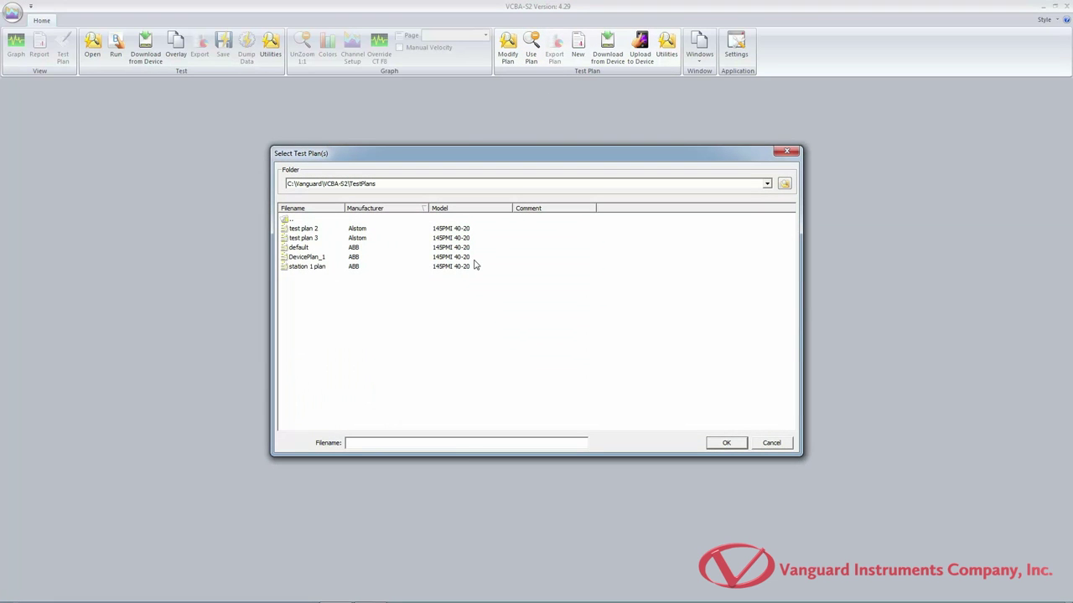
pyautogui.click(314, 241)
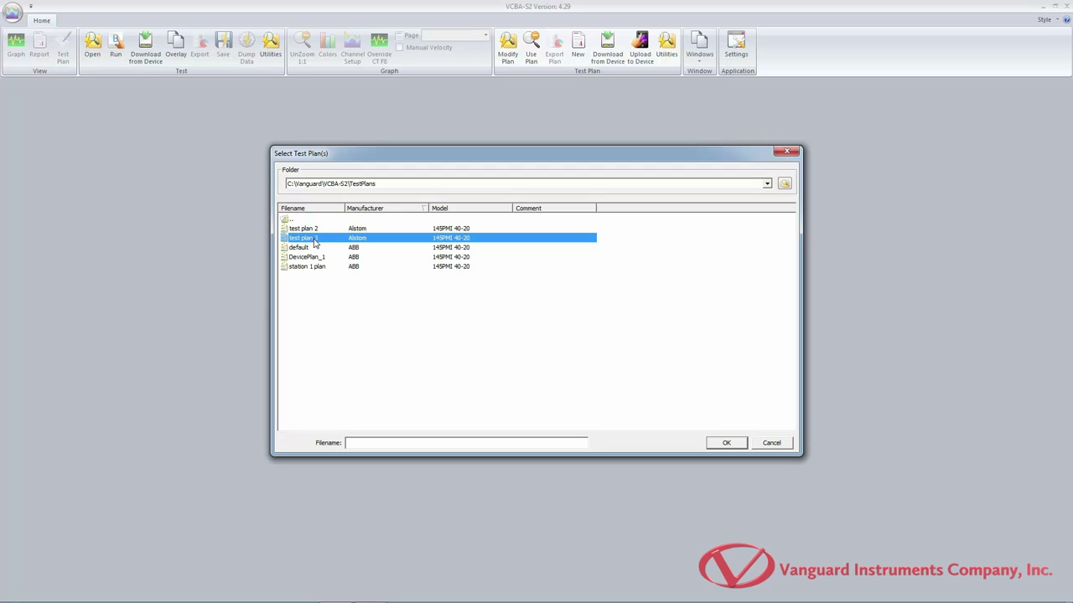
pyautogui.click(727, 444)
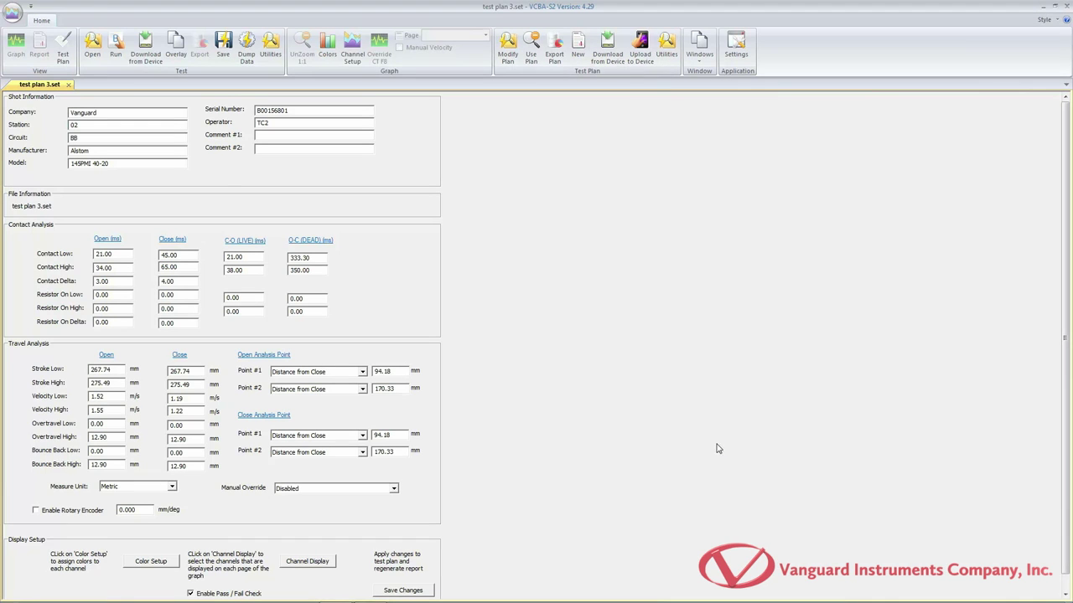
# Run the dynamic_test shot using the test plan 3 settings.
pyautogui.click(120, 53)
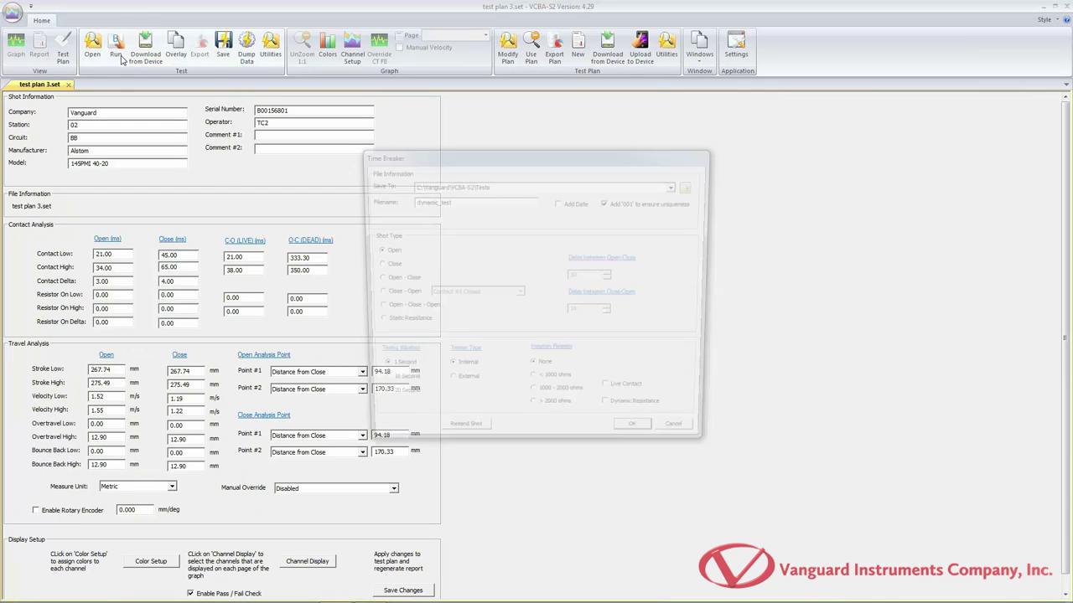
pyautogui.moveTo(482, 172); pyautogui.dragTo(420, 164)
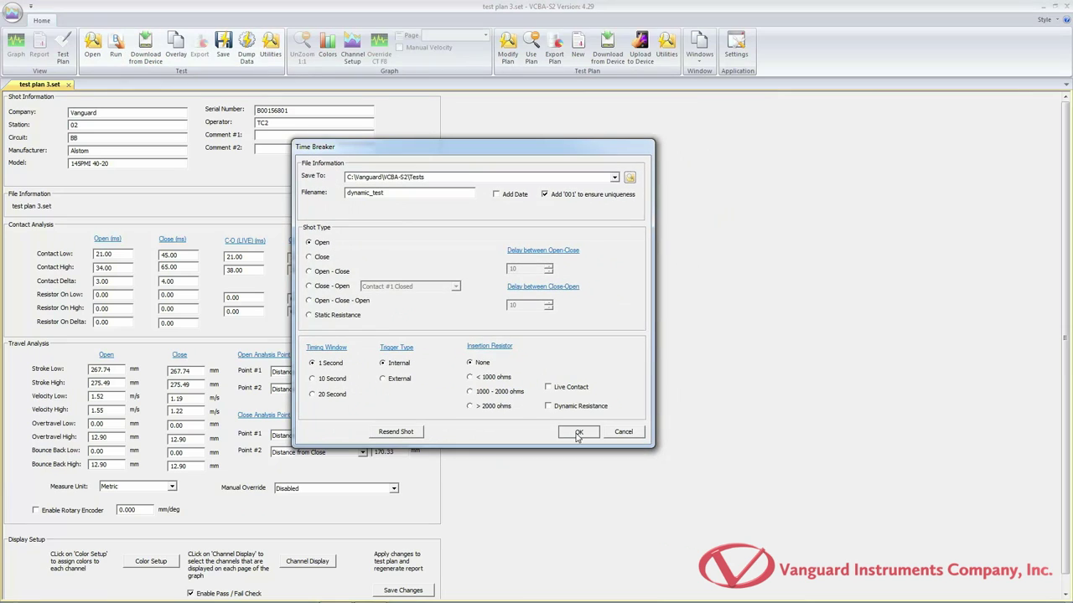
pyautogui.click(578, 431)
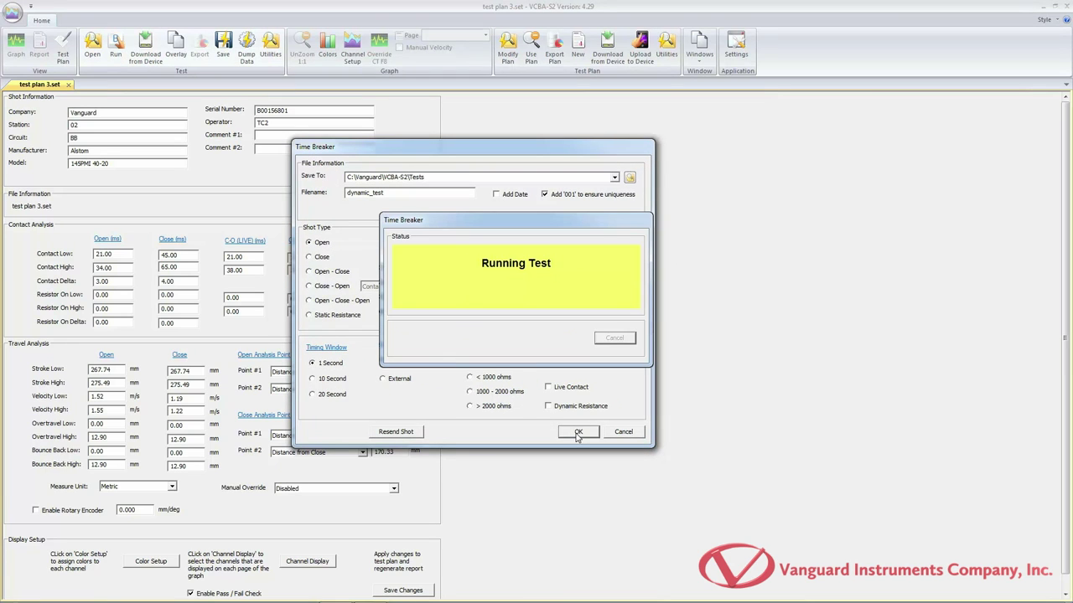